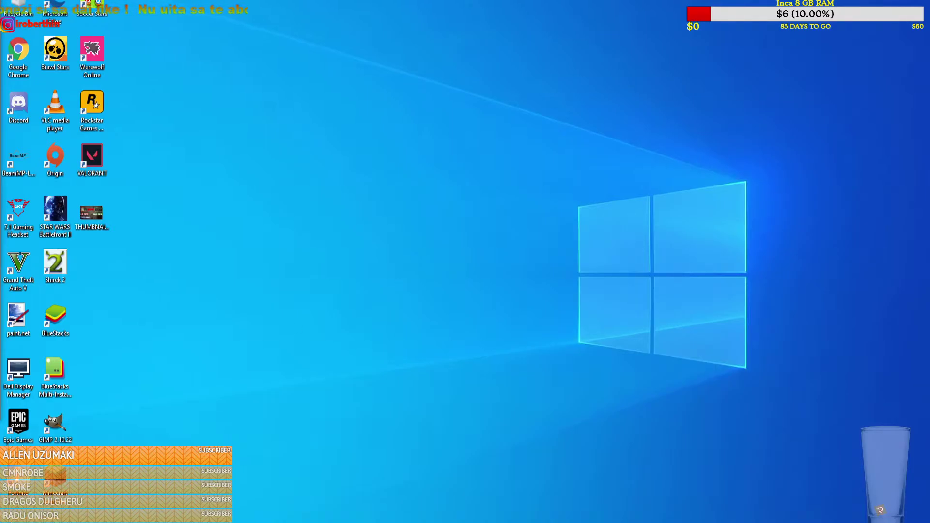
Step: Open Device Manager and enlarge its window enough to show the whole device list
left_click(143, 499)
type("device manager")
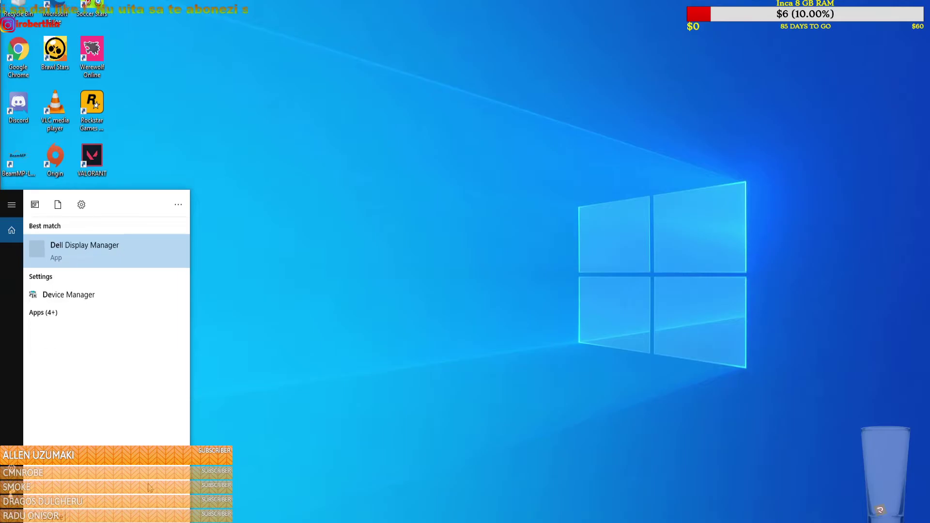
left_click(87, 242)
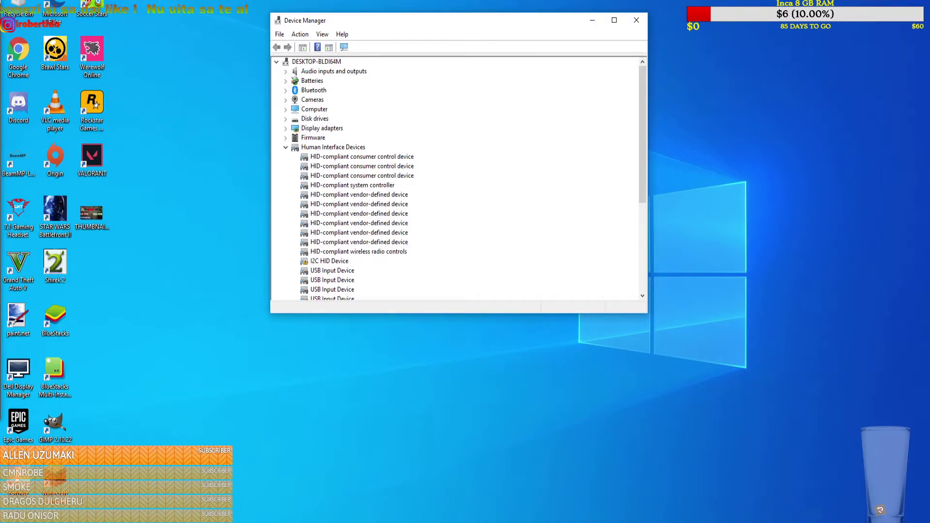
left_click_drag(436, 20, 477, 7)
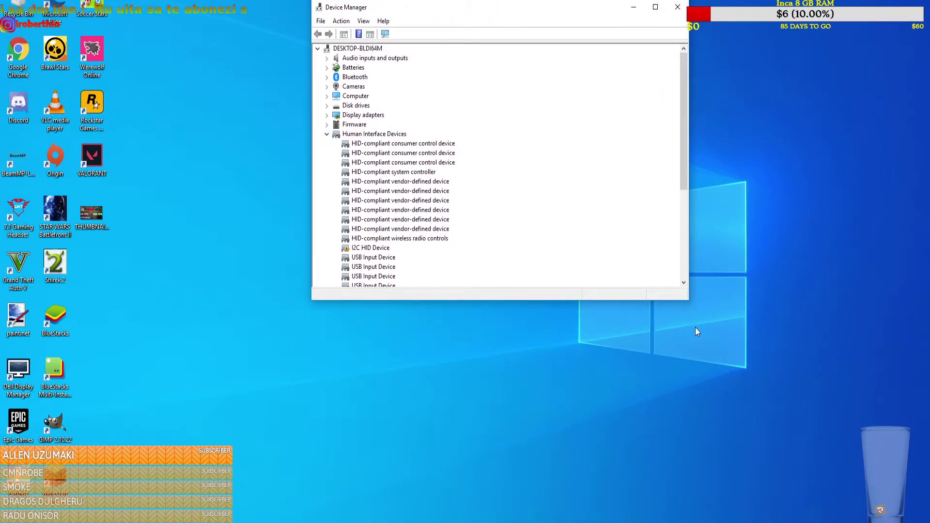
left_click_drag(688, 299, 746, 451)
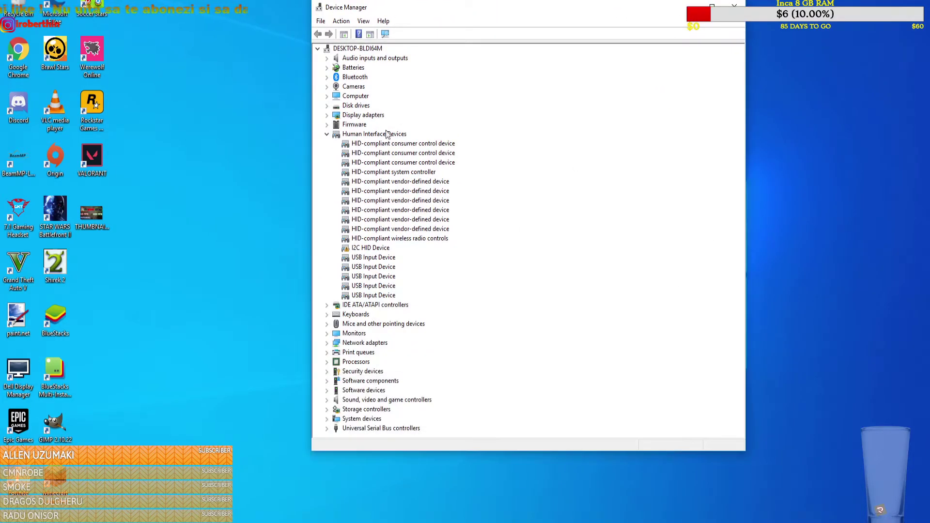
Step: Collapse Human Interface Devices, expand Display adapters to check the installed graphics cards, and close Device Manager
left_click(327, 134)
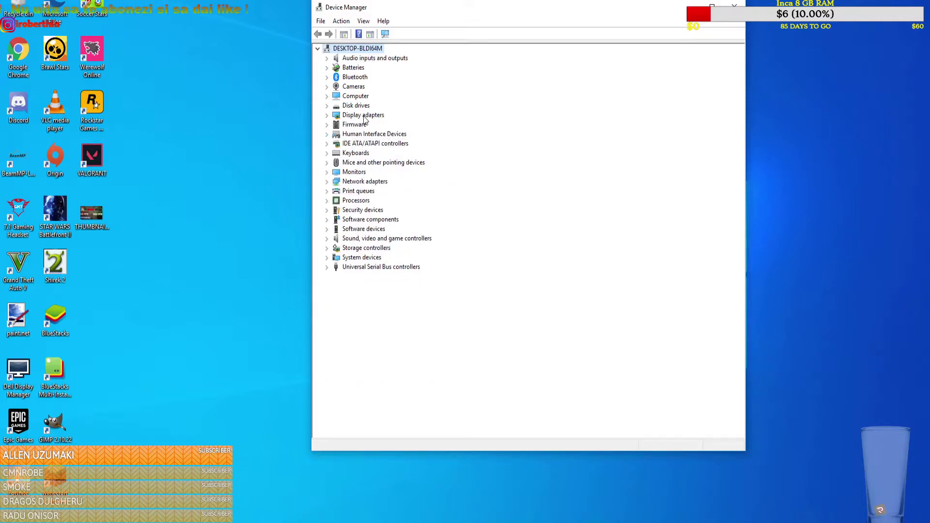
left_click_drag(313, 1, 288, 1)
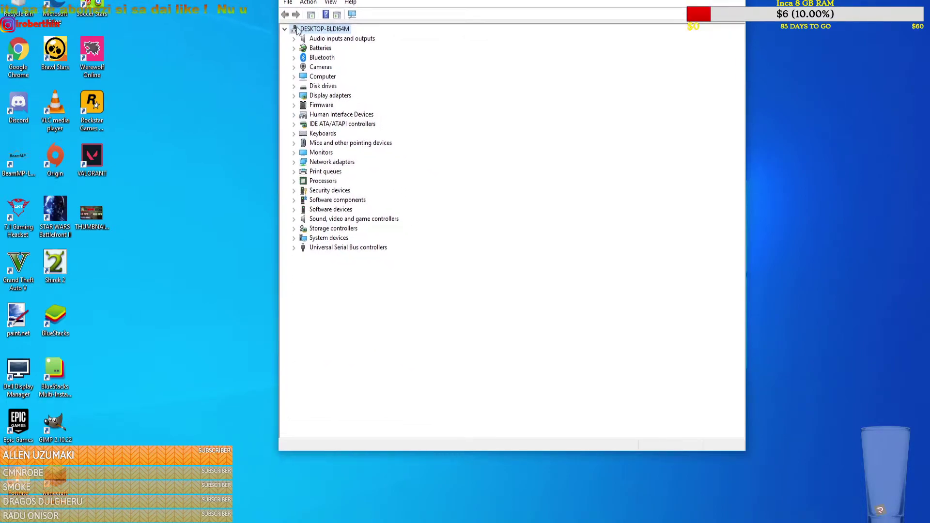
left_click(294, 96)
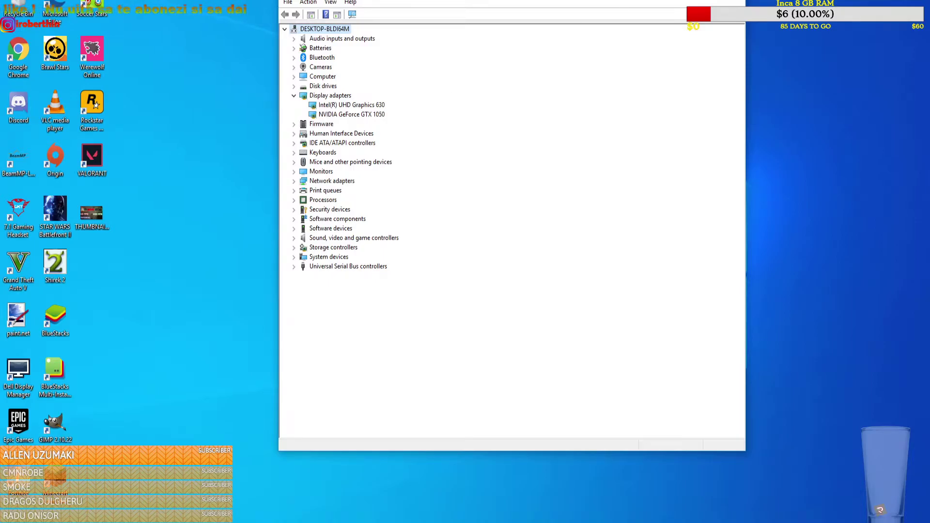
key("alt+F4")
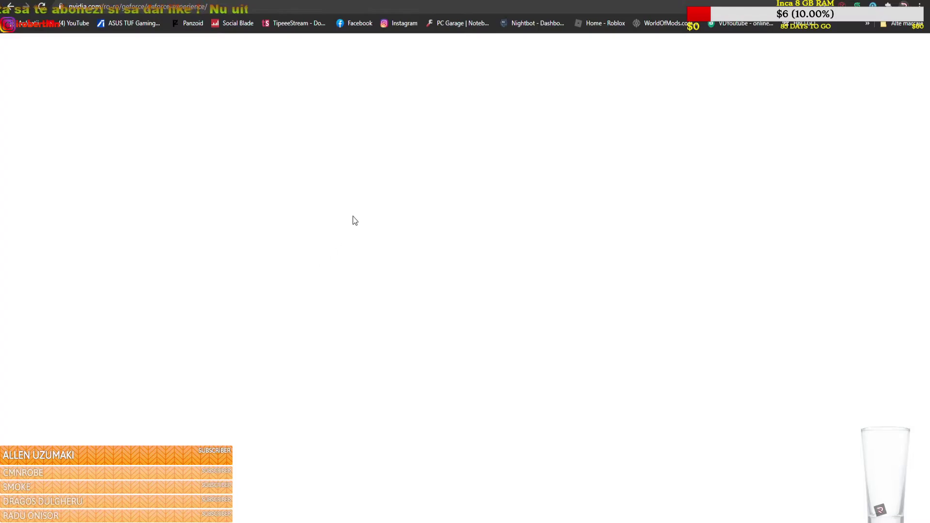
Step: Examine the GeForce Experience page on the NVIDIA website in the browser for its download option
scroll(283, 319, "down", 2)
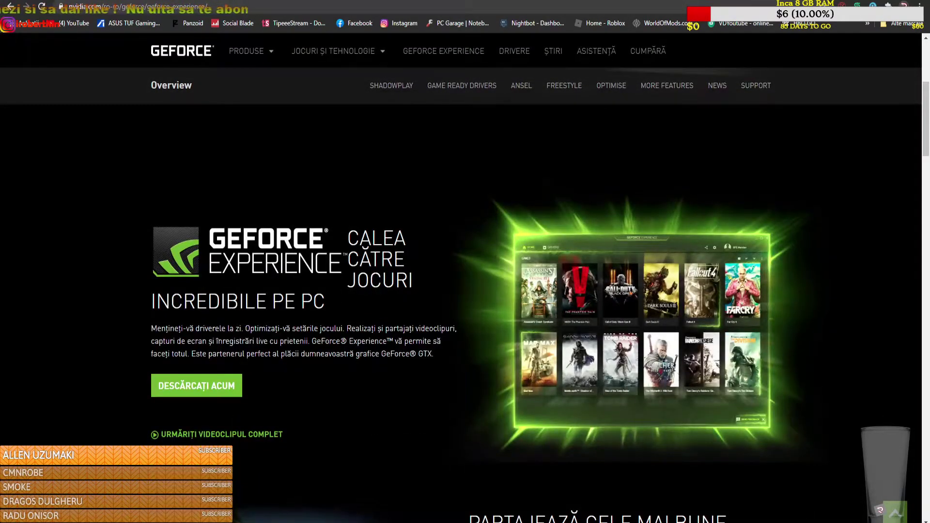
scroll(393, 335, "up", 4)
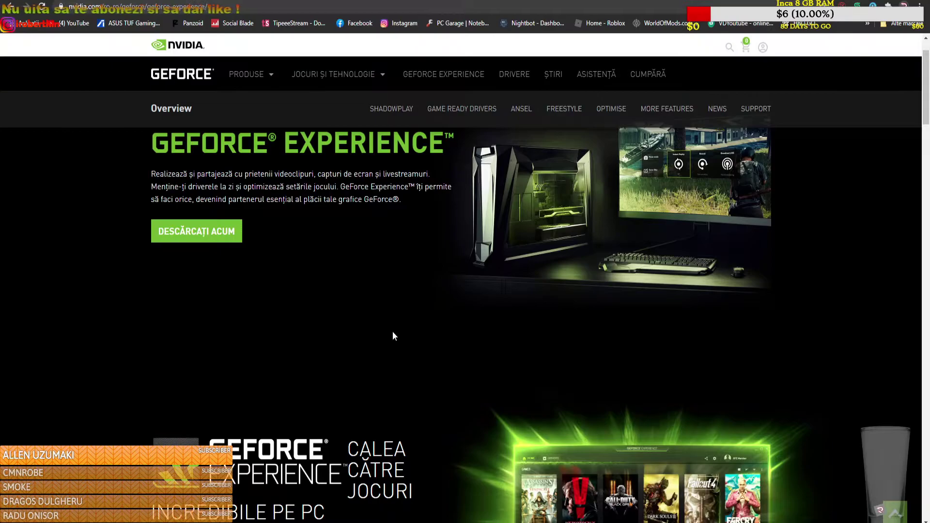
scroll(398, 298, "up", 1)
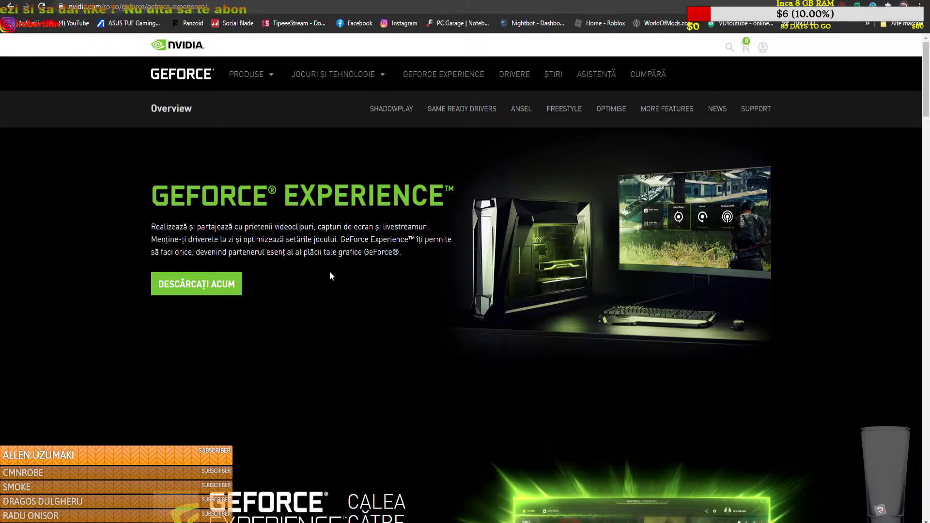
Step: Return to the desktop and open NVIDIA Control Panel
key("super+d")
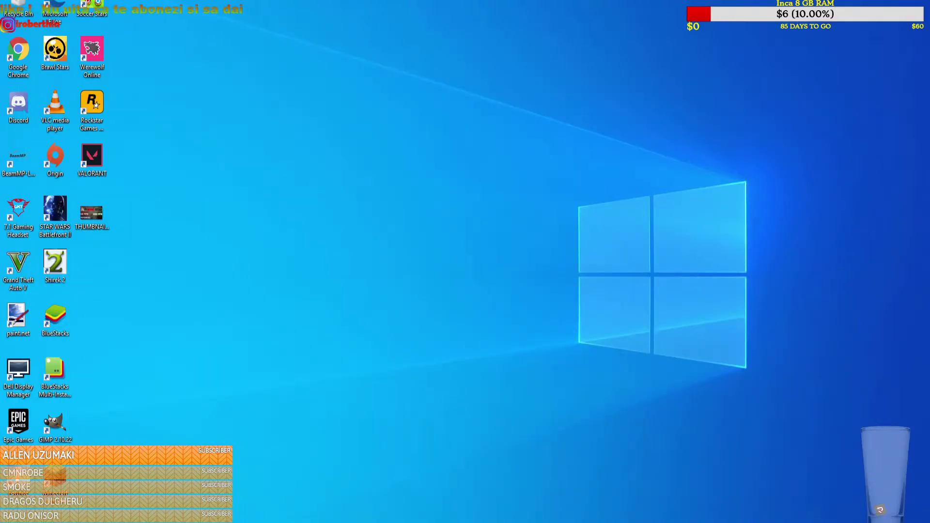
left_click(758, 522)
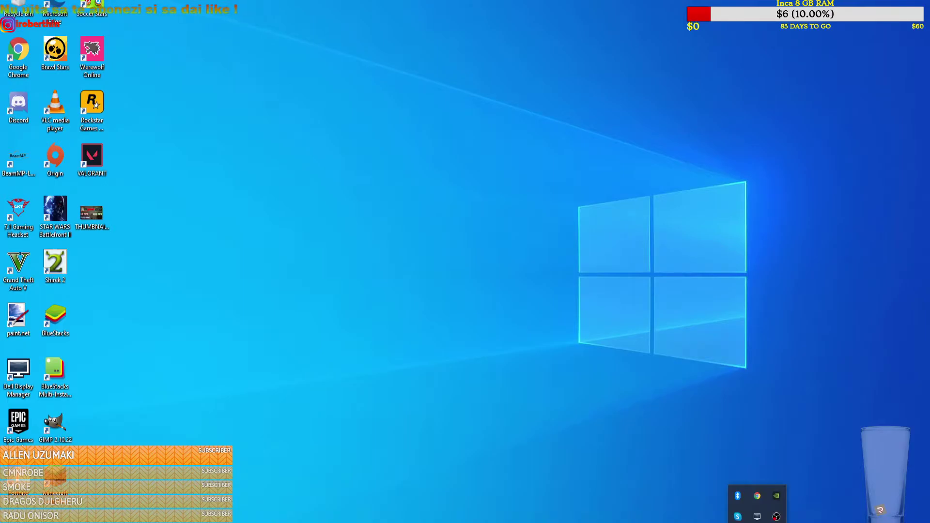
right_click(777, 500)
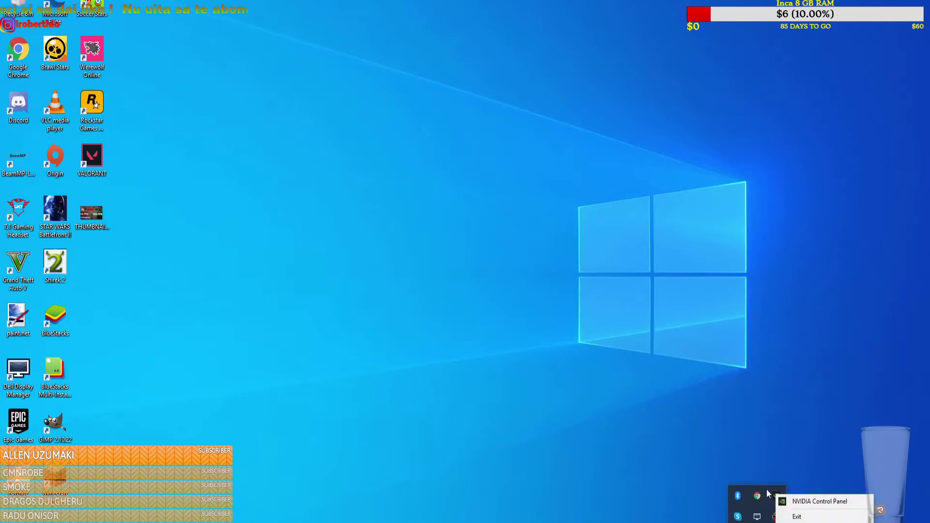
left_click(799, 499)
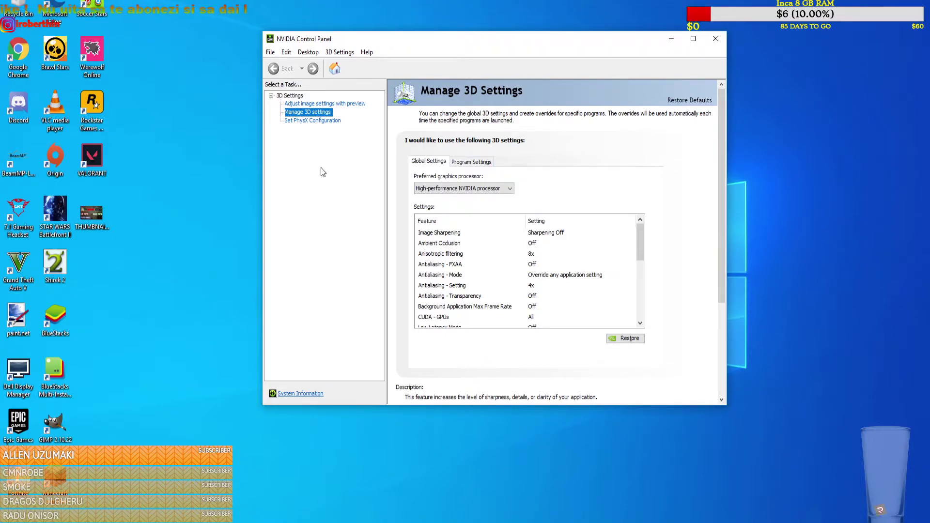
Step: In Adjust image settings with preview, try the preference emphasizing Quality, and choose Use the advanced 3D image settings
left_click(274, 96)
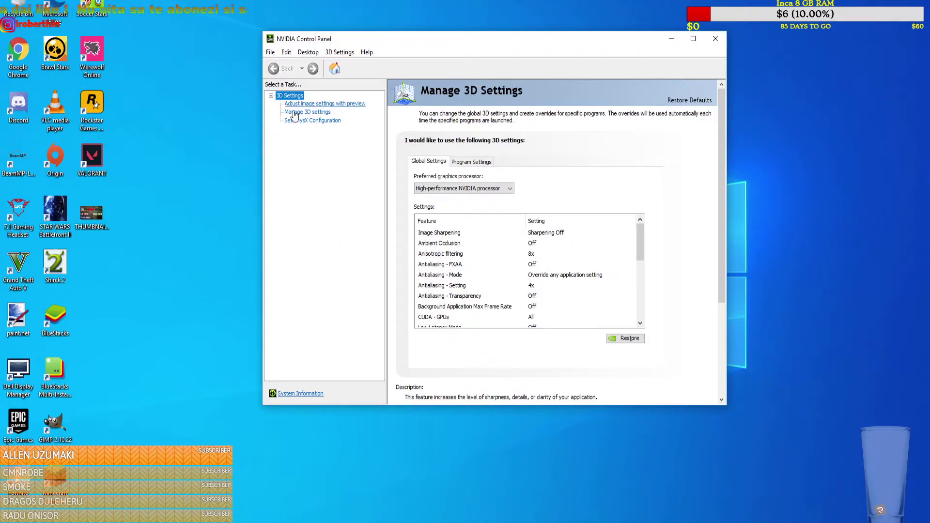
left_click(321, 104)
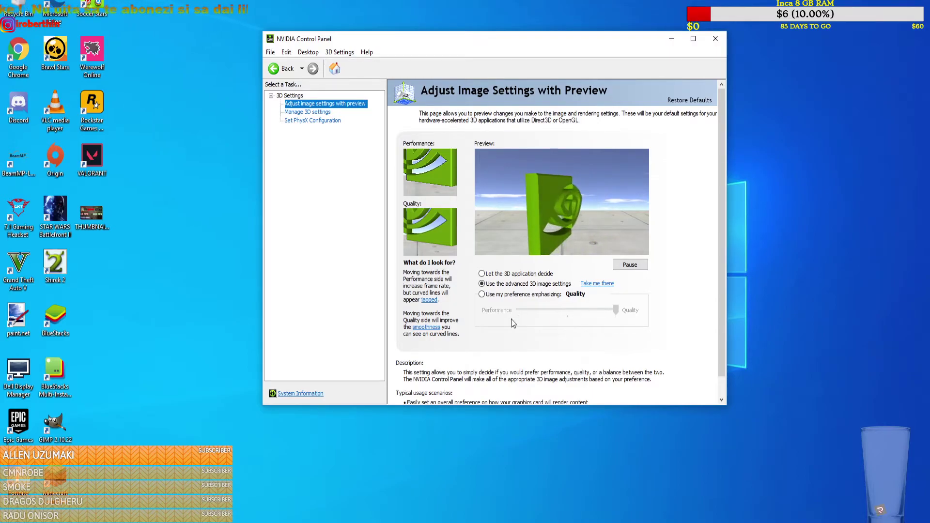
left_click(493, 295)
left_click_drag(616, 310, 644, 311)
left_click(482, 284)
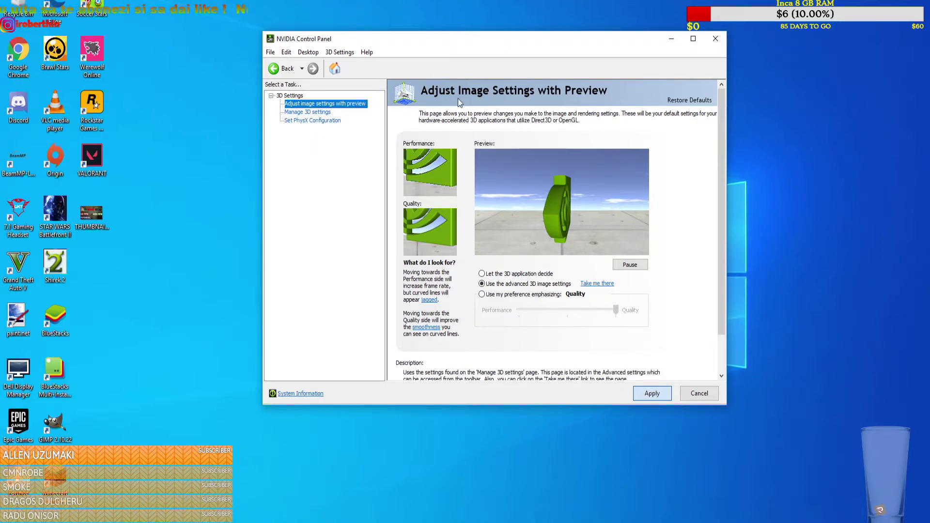
Step: In the PhysX configuration, select GeForce GTX 1050 as the PhysX processor
left_click(313, 120)
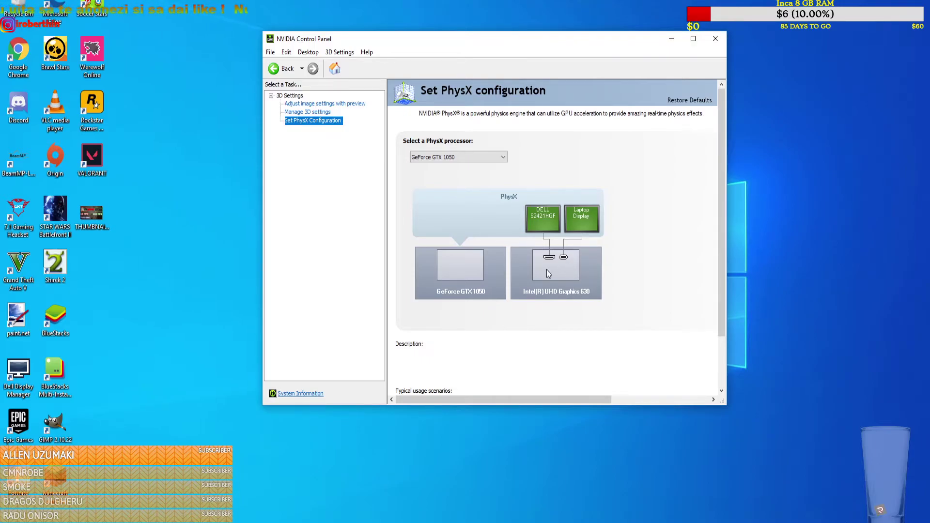
left_click(460, 159)
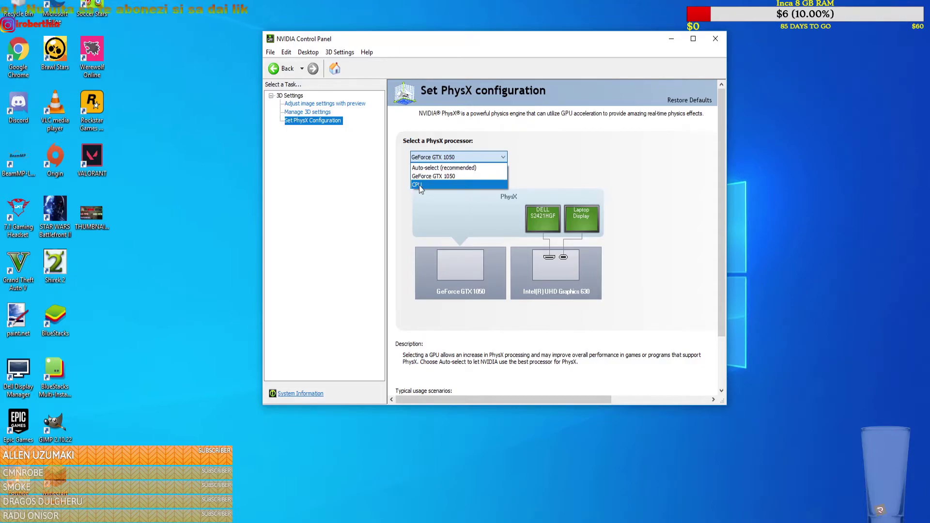
left_click(429, 175)
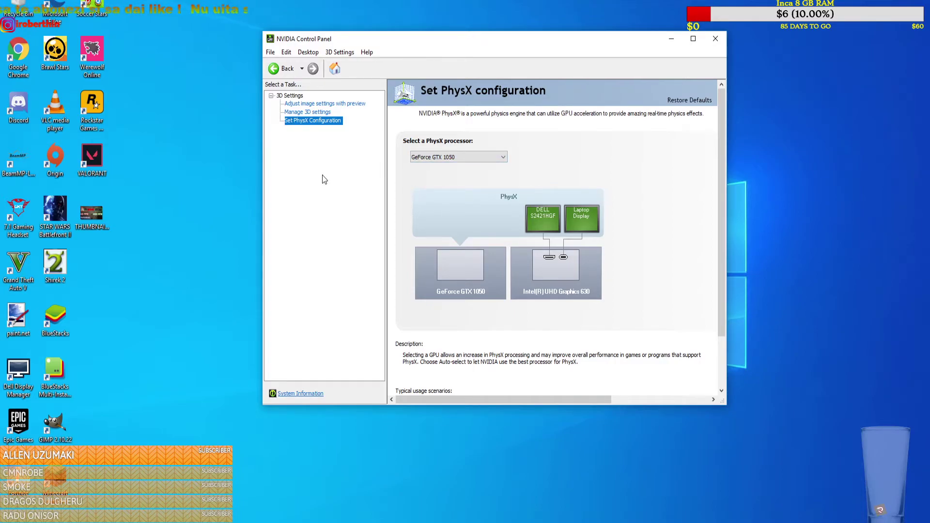
Step: In the global 3D settings, set the preferred graphics processor to High-performance NVIDIA processor
left_click(296, 115)
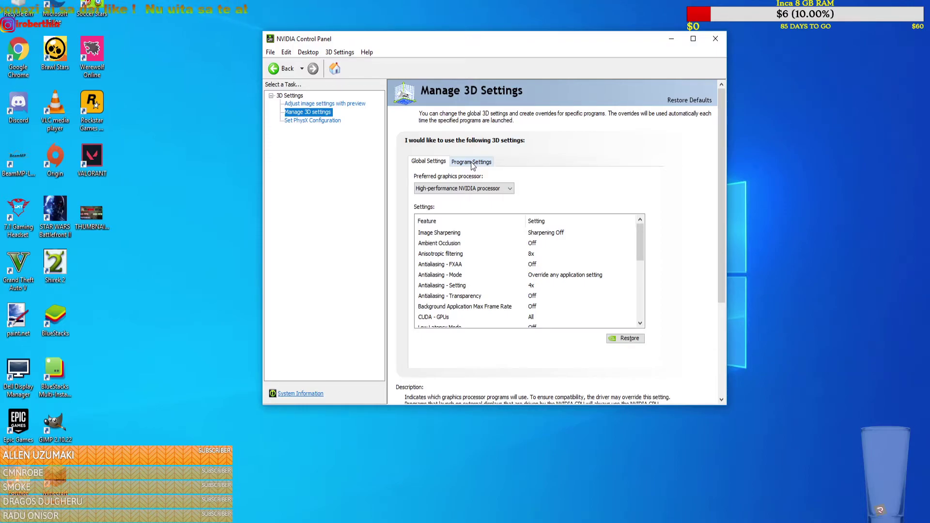
left_click(446, 189)
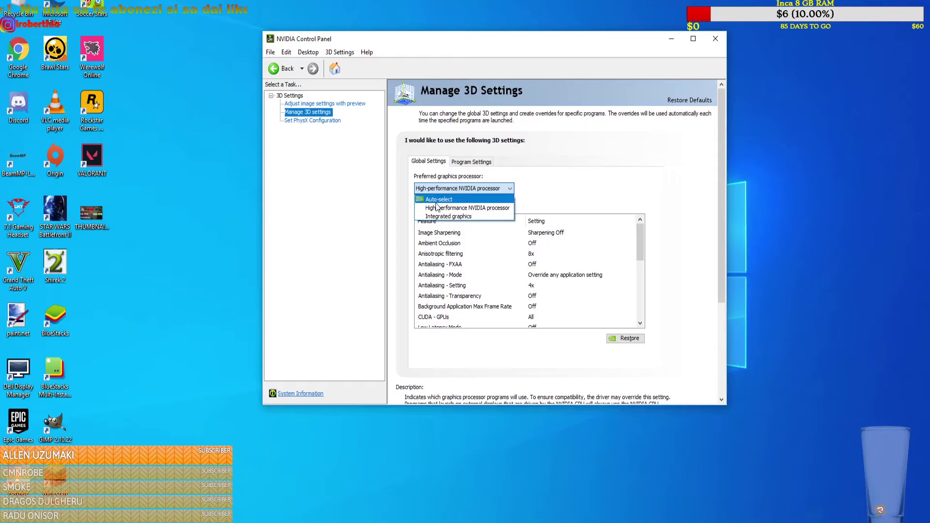
left_click(441, 208)
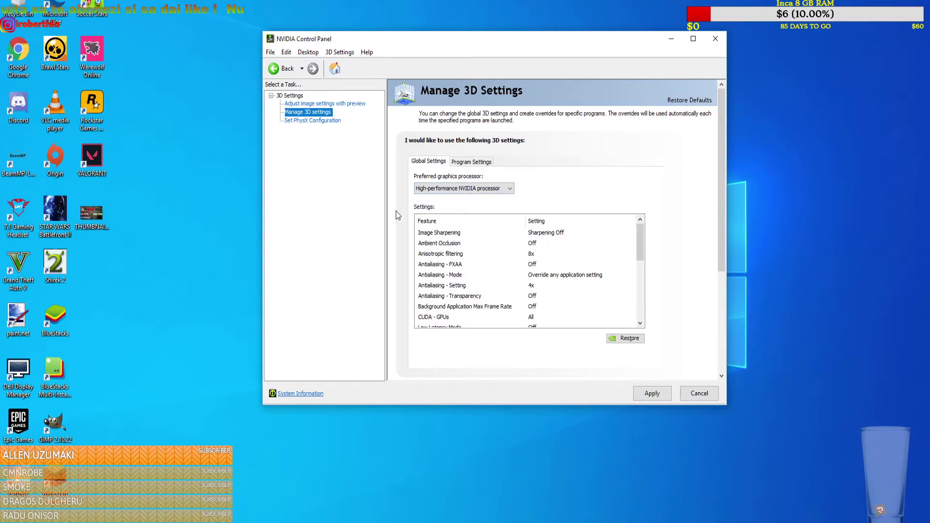
Step: Keep the global Max Frame Rate setting On at 1000 FPS and confirm it
left_click_drag(642, 240, 643, 257)
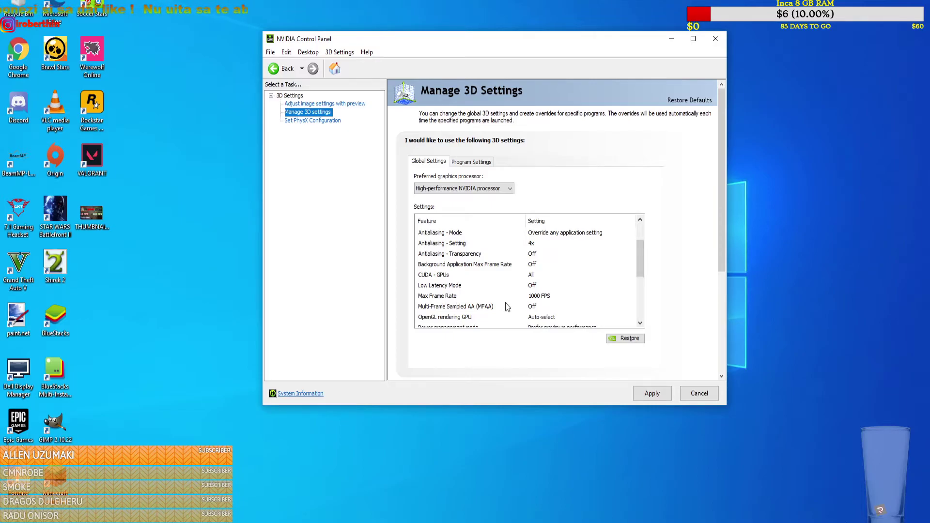
left_click(536, 296)
left_click(536, 298)
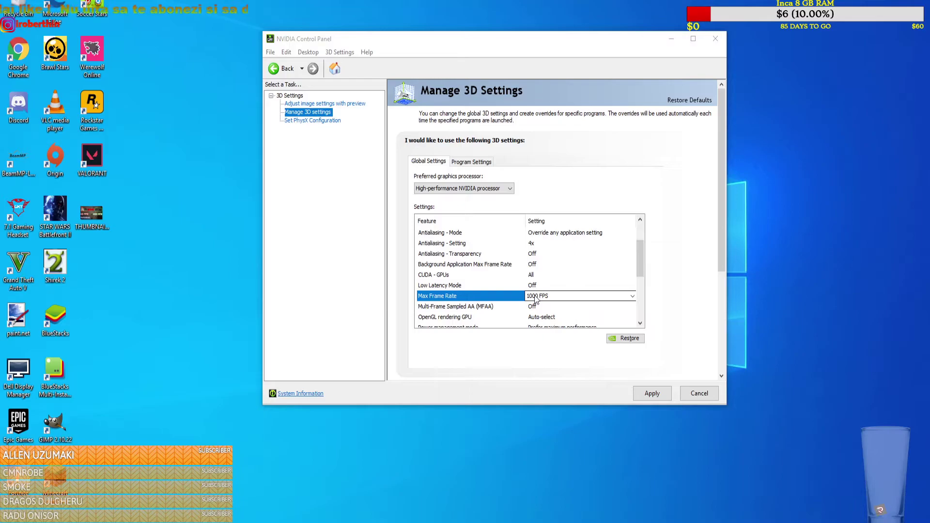
left_click(535, 297)
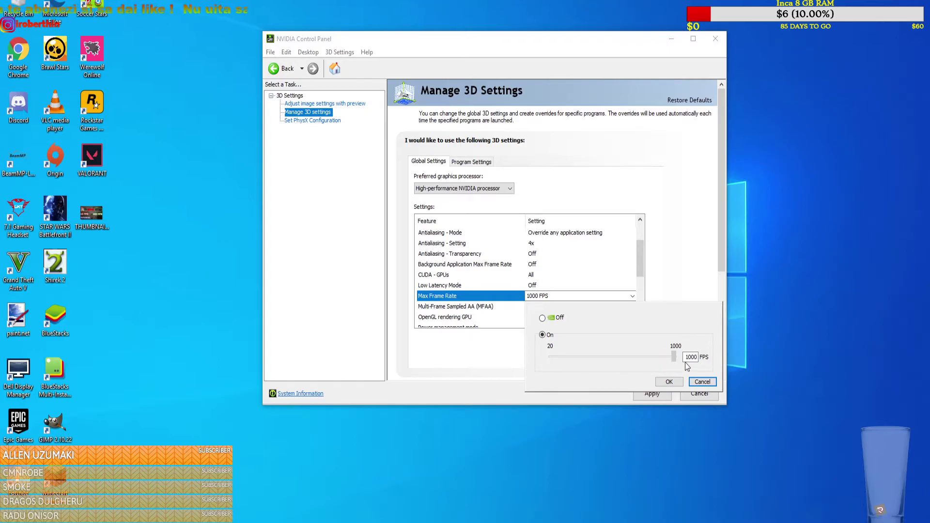
left_click(669, 382)
Step: Set the global Power management mode to Prefer maximum performance and apply the 3D settings
left_click_drag(638, 258, 640, 275)
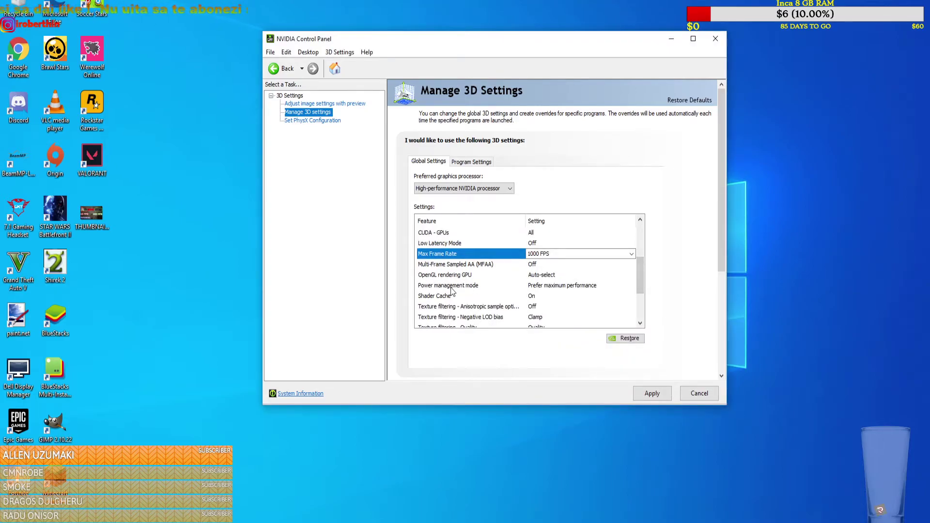
left_click(554, 287)
left_click(554, 286)
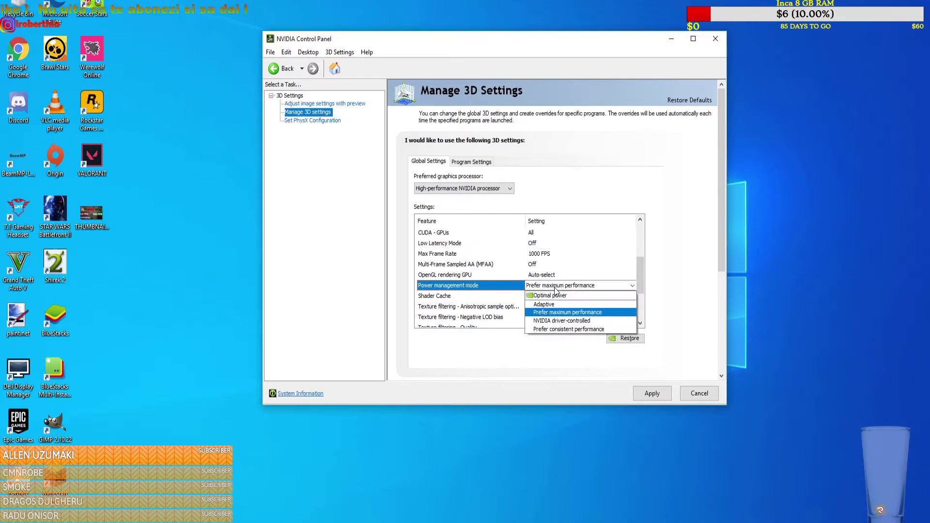
left_click(564, 312)
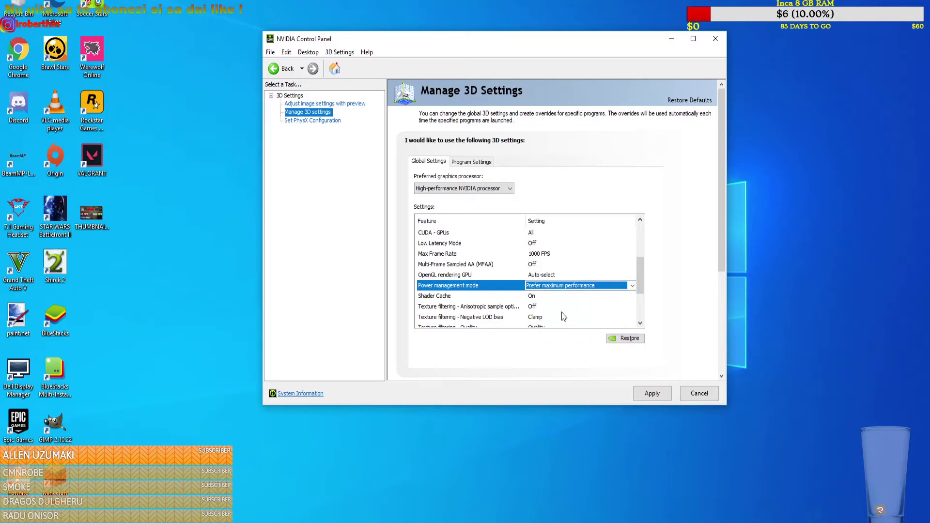
left_click(653, 392)
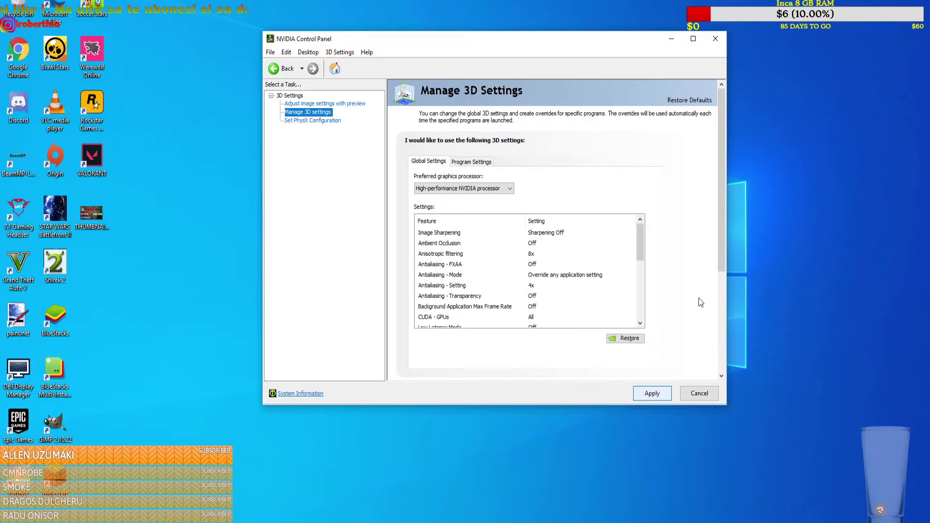
Step: In the per-program 3D settings, browse the installed programs and select Fall Guys as the program to customize
left_click(472, 162)
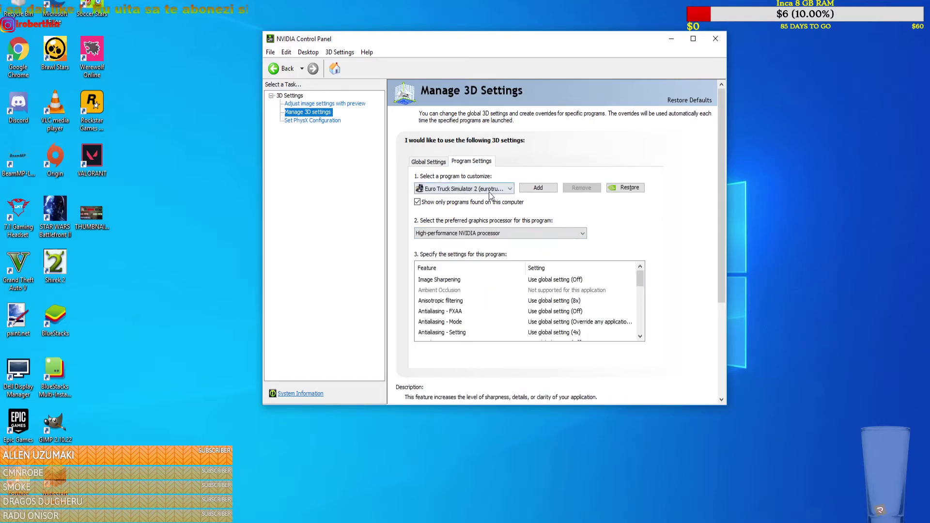
left_click(490, 192)
left_click(661, 291)
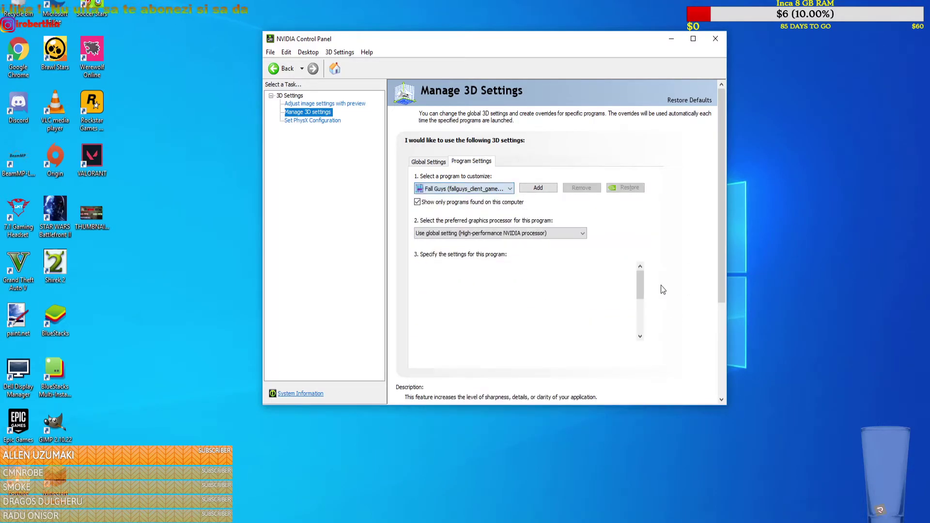
left_click(509, 189)
left_click_drag(659, 252, 668, 270)
left_click_drag(661, 306, 662, 329)
left_click(682, 297)
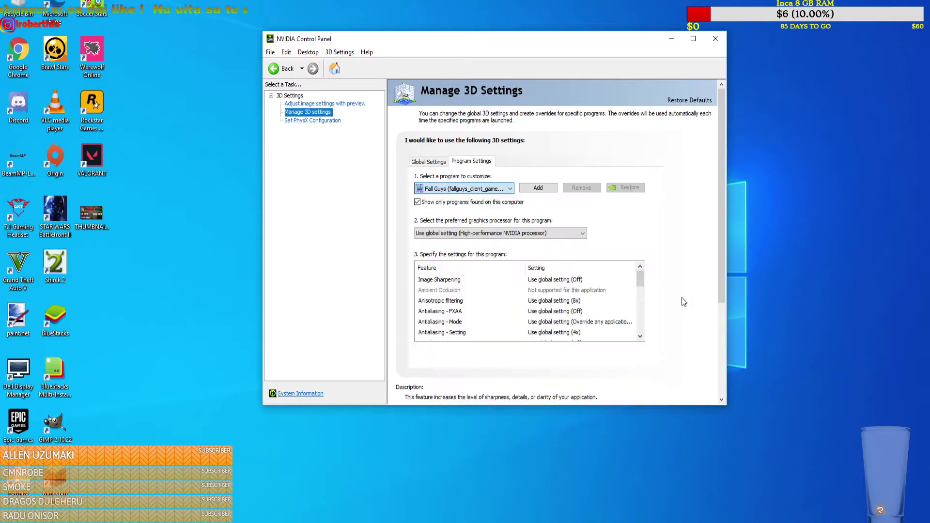
Step: Review the programs that can be added to the per-program 3D settings, then close the list without adding any
left_click(539, 191)
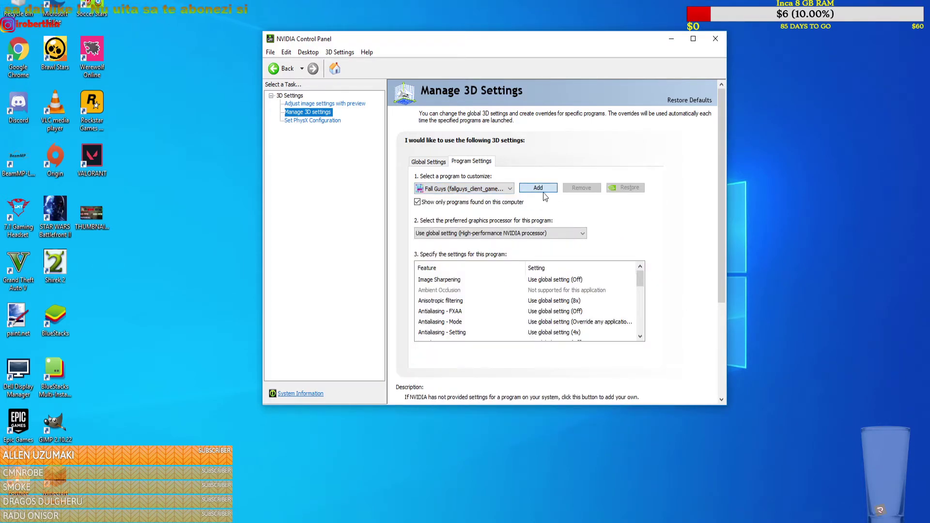
left_click(543, 193)
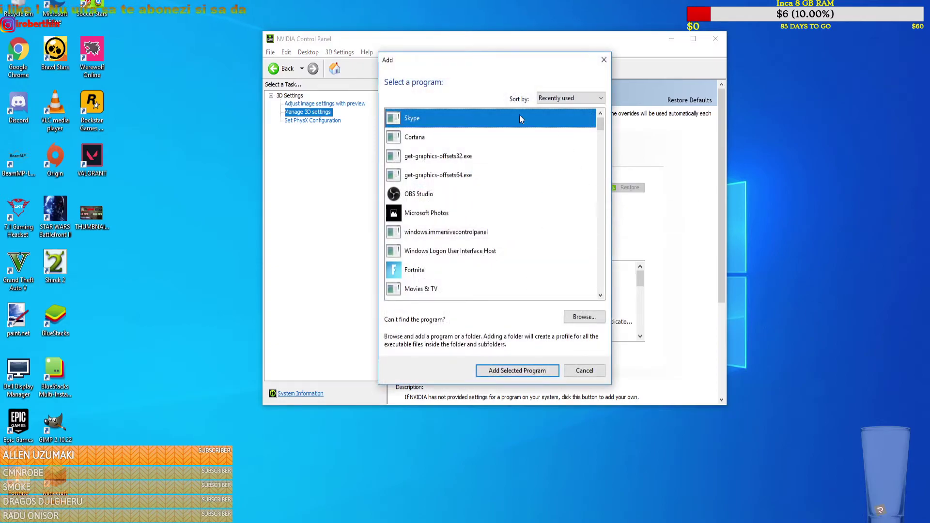
mouse_move(601, 121)
left_mouse_down()
mouse_move(613, 281)
mouse_move(604, 123)
left_mouse_up()
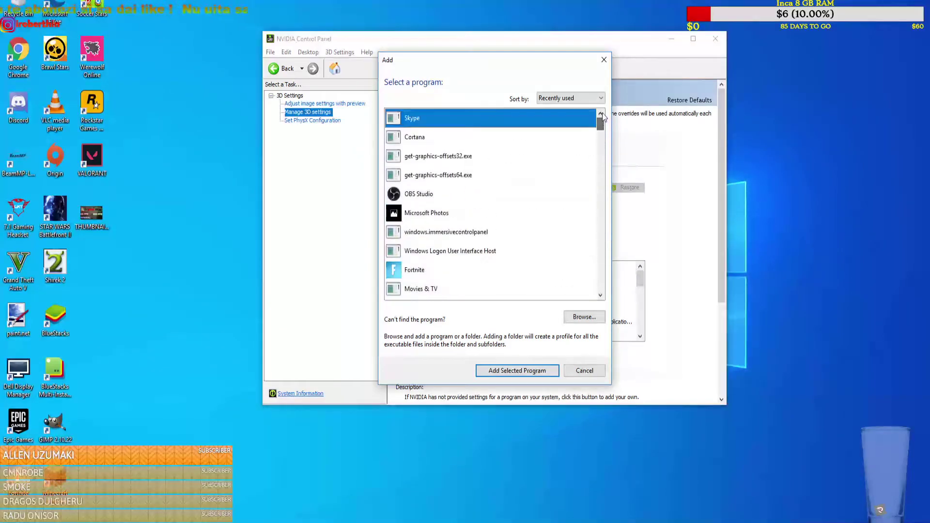
left_click(603, 60)
Step: Set the preferred graphics processor for Fall Guys to High-performance NVIDIA processor and close the NVIDIA Control Panel
left_click(462, 187)
left_click(465, 197)
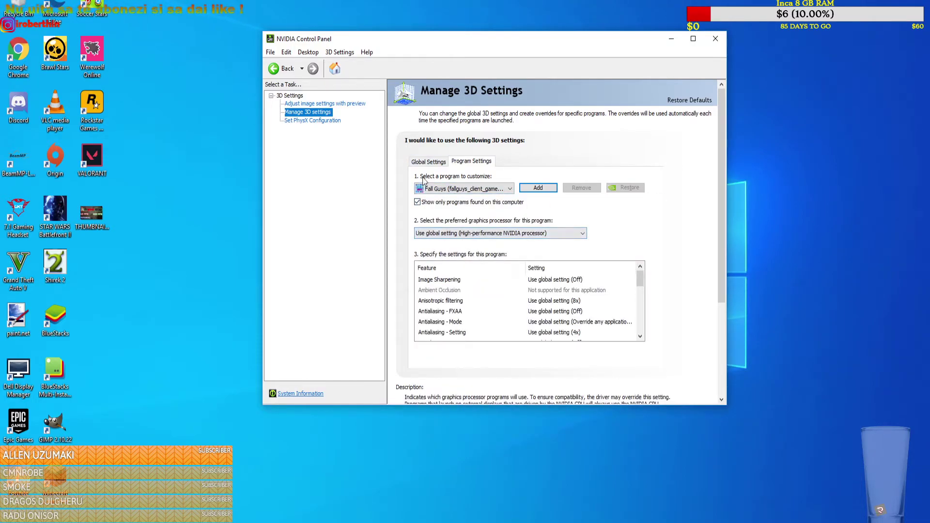
left_click(484, 233)
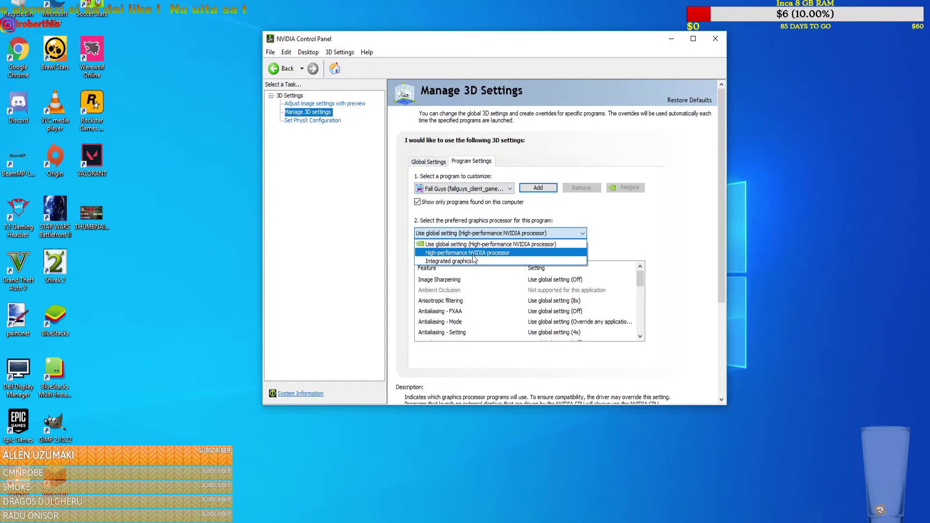
left_click(474, 254)
left_click_drag(640, 277, 641, 309)
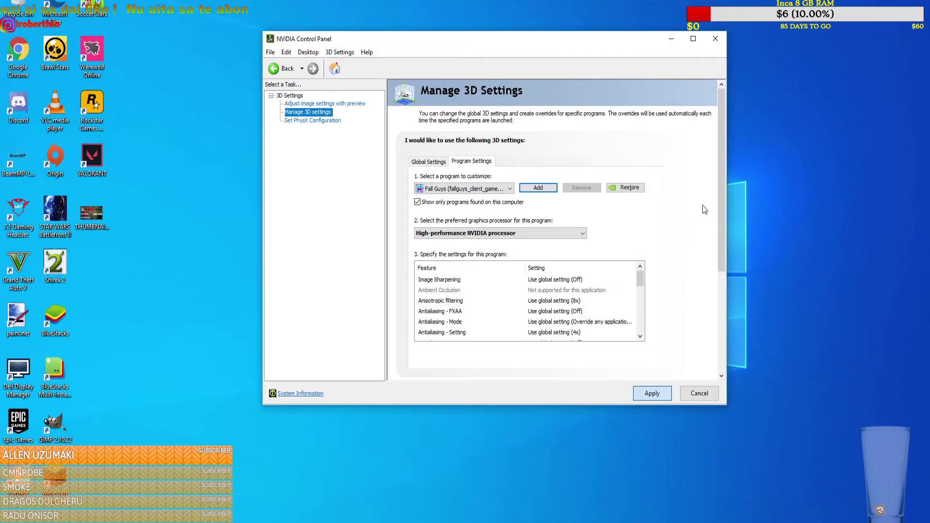
left_click(716, 38)
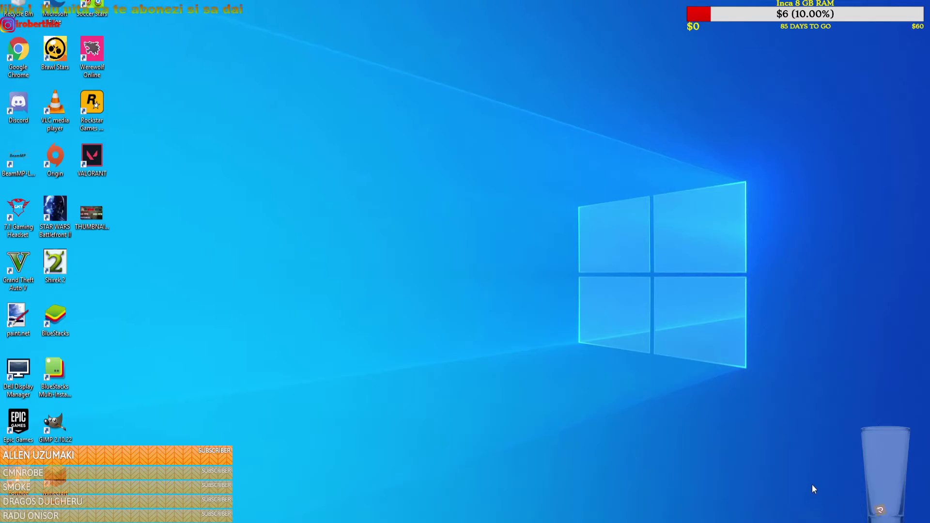
Step: In the Windows Power Options, create a power plan named Gaming 3 based on the High performance plan
right_click(823, 506)
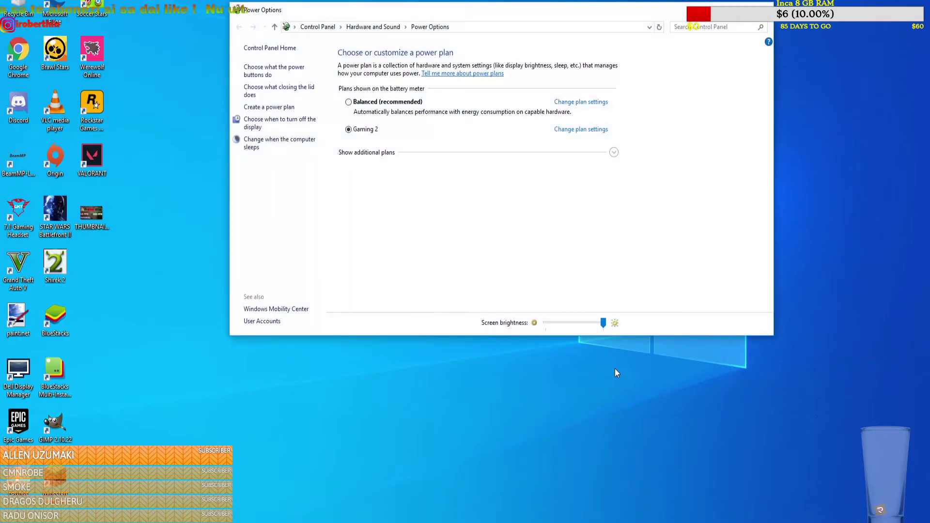
left_click(349, 102)
left_click(271, 108)
left_click(373, 137)
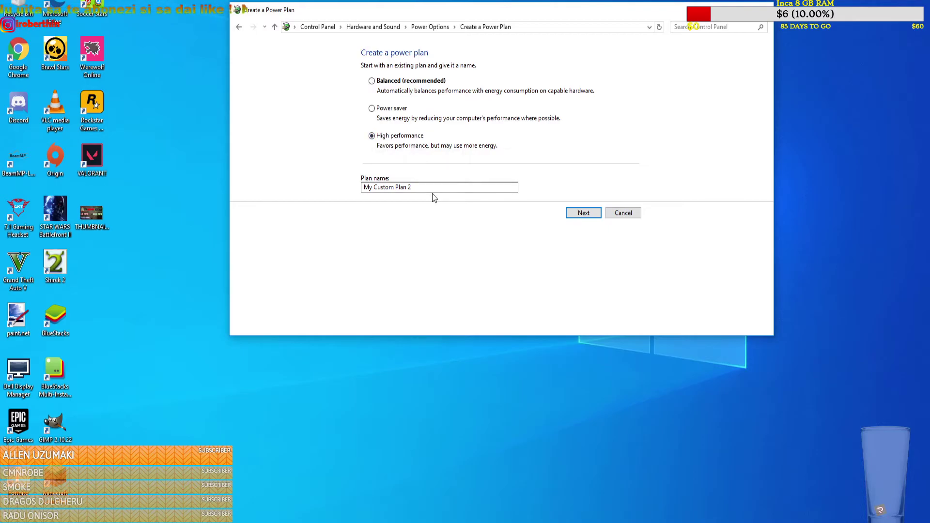
left_click(365, 187)
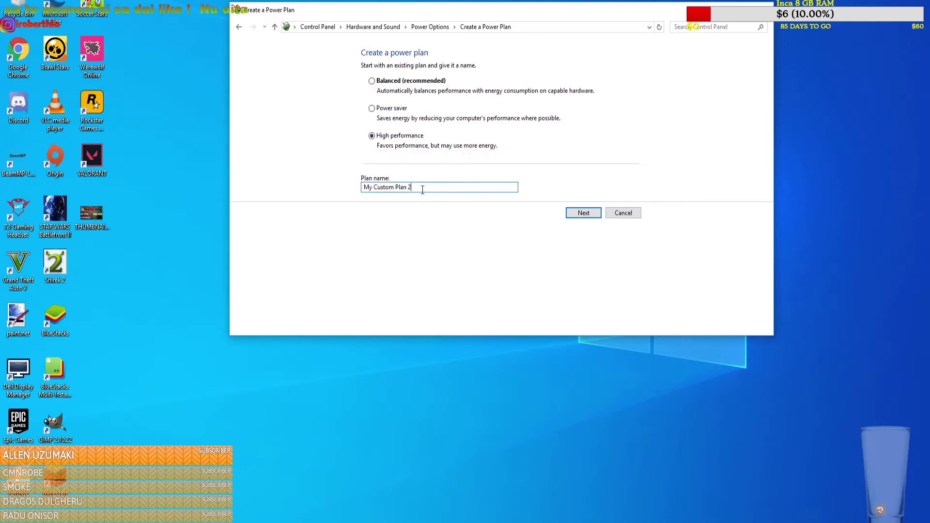
left_click_drag(422, 190, 361, 191)
type("Gaming 3")
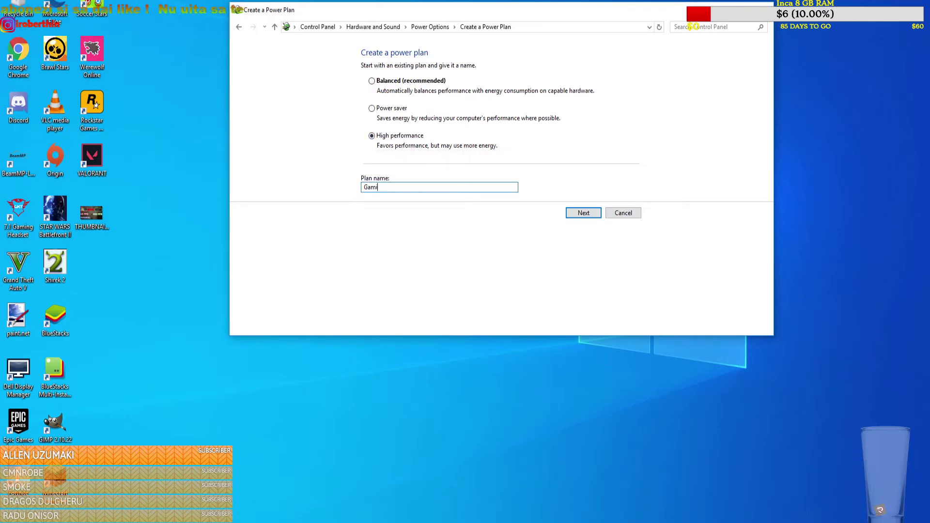
left_click(579, 211)
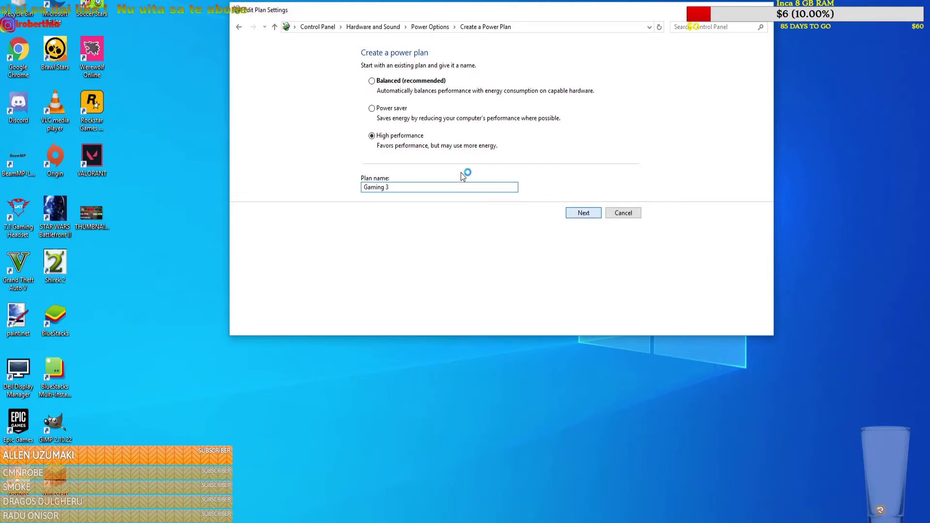
left_click(582, 196)
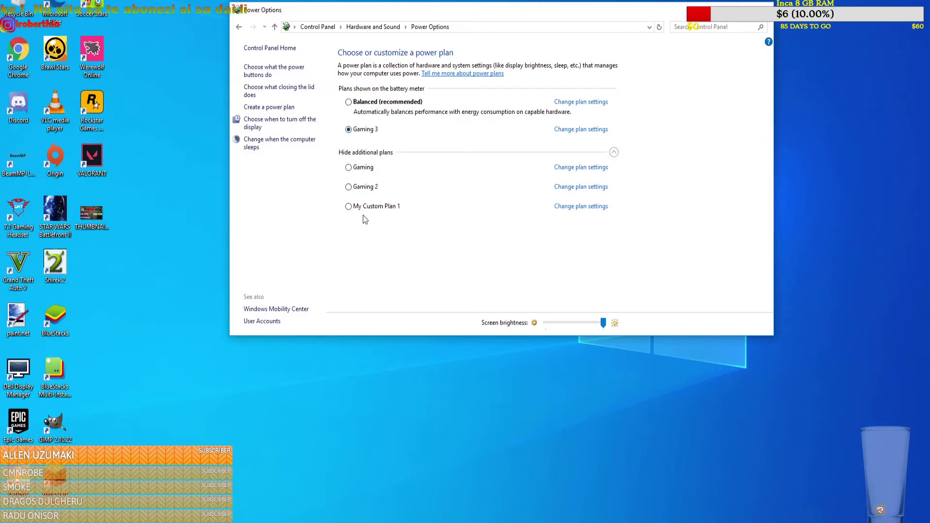
Step: Keep Gaming 3 selected as the active power plan and close the Power Options
left_click(348, 102)
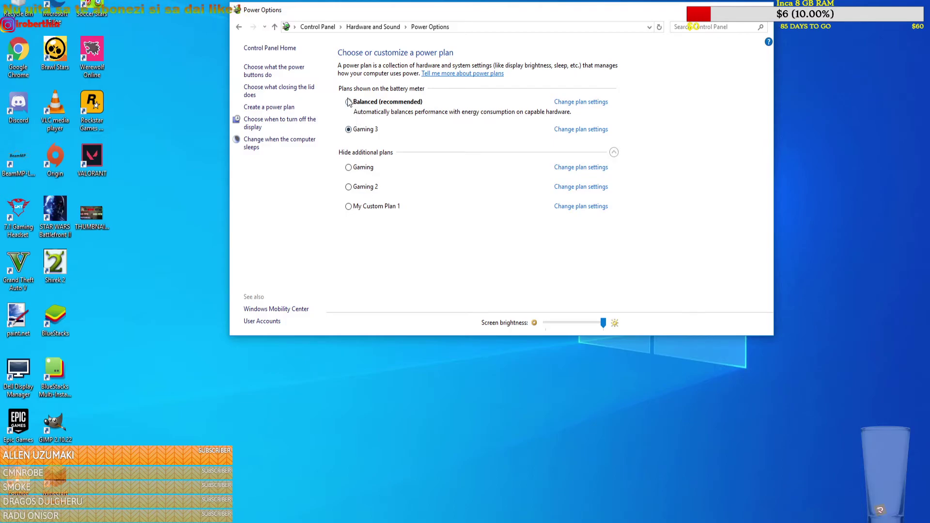
left_click(348, 129)
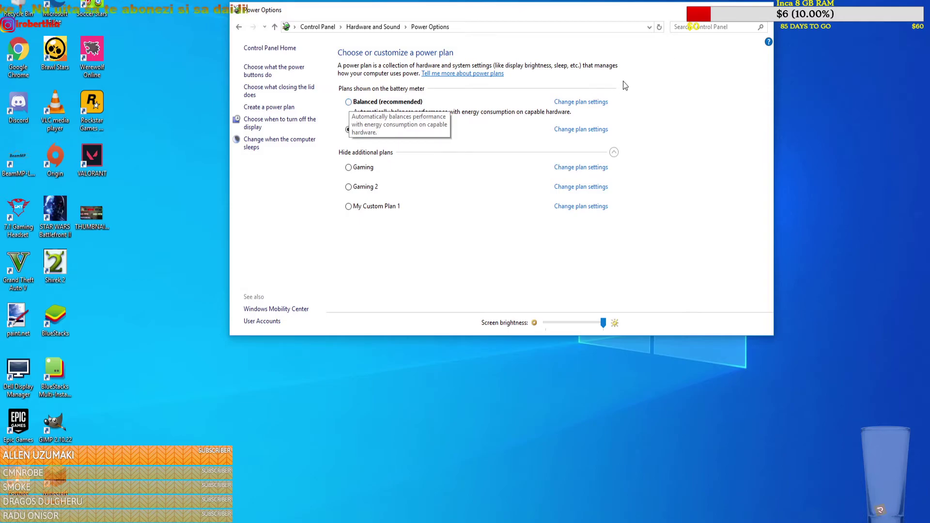
left_click(763, 8)
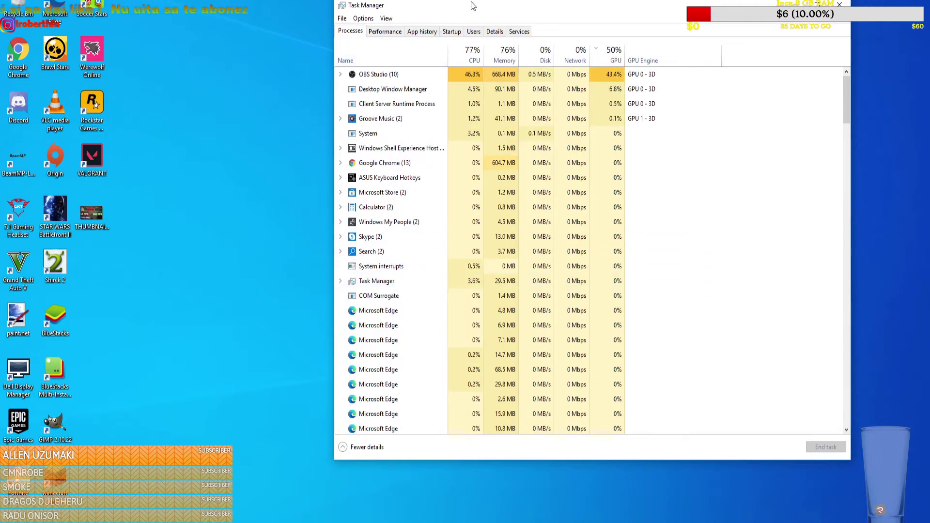
Step: In Task Manager's process details, examine the priority options for ATKOSD2.exe without changing them, then close Task Manager
left_click(494, 31)
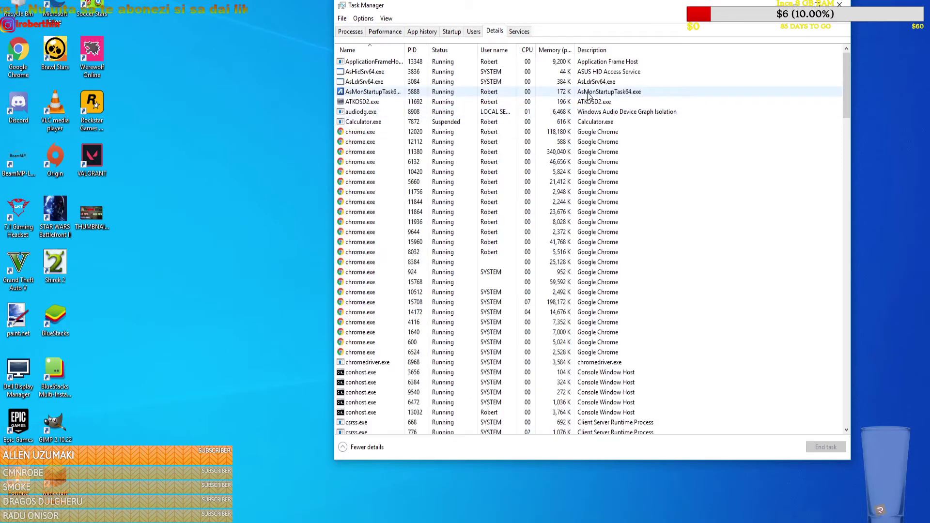
left_click_drag(847, 93, 549, 57)
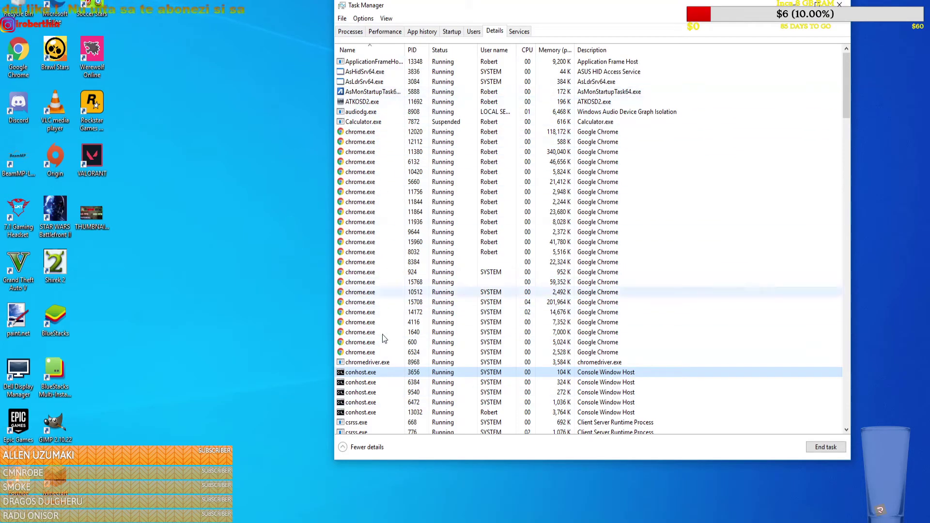
left_click(357, 174)
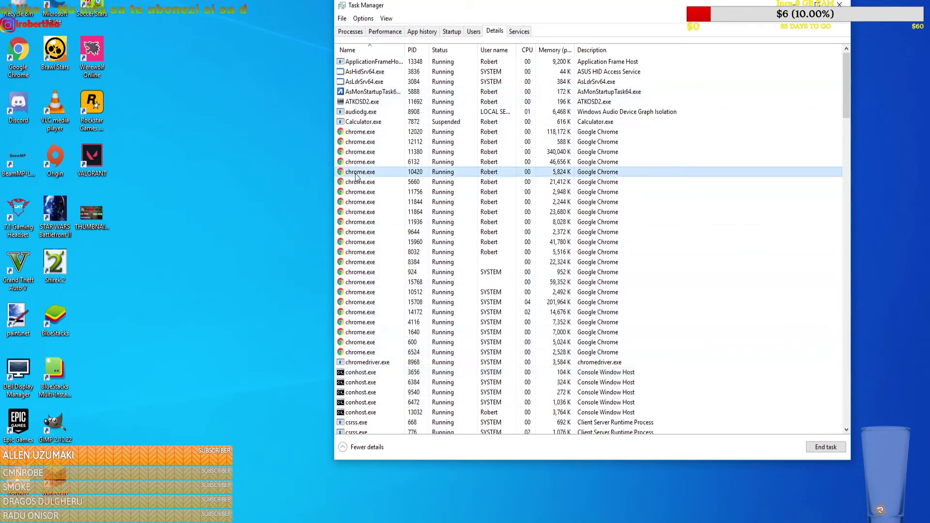
left_click(358, 104)
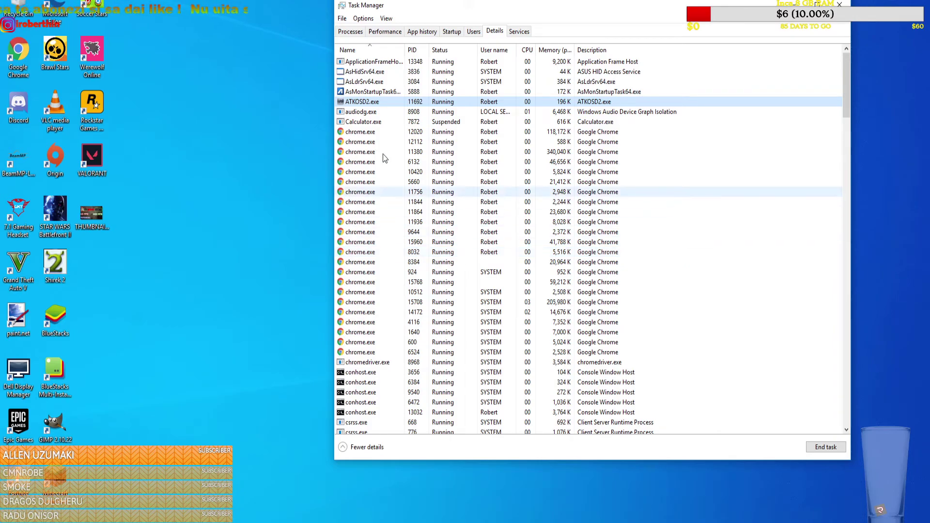
right_click(360, 101)
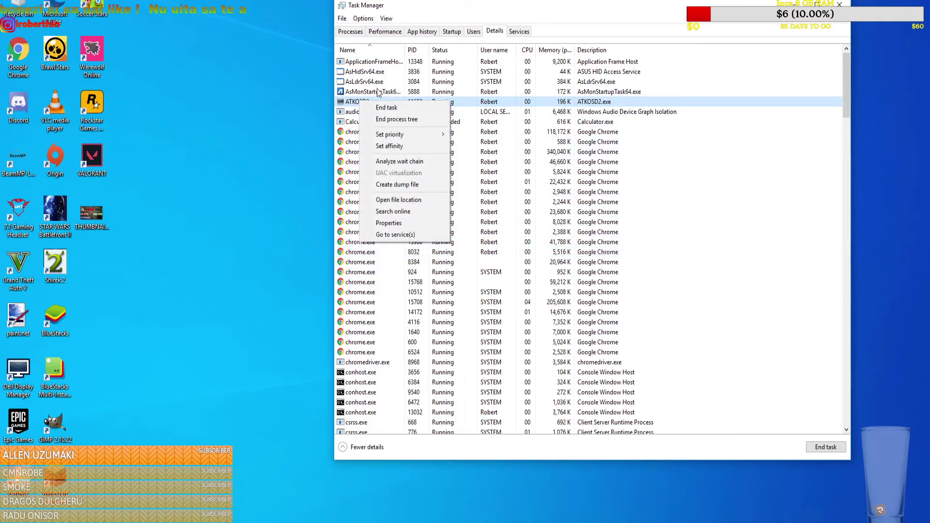
mouse_move(430, 133)
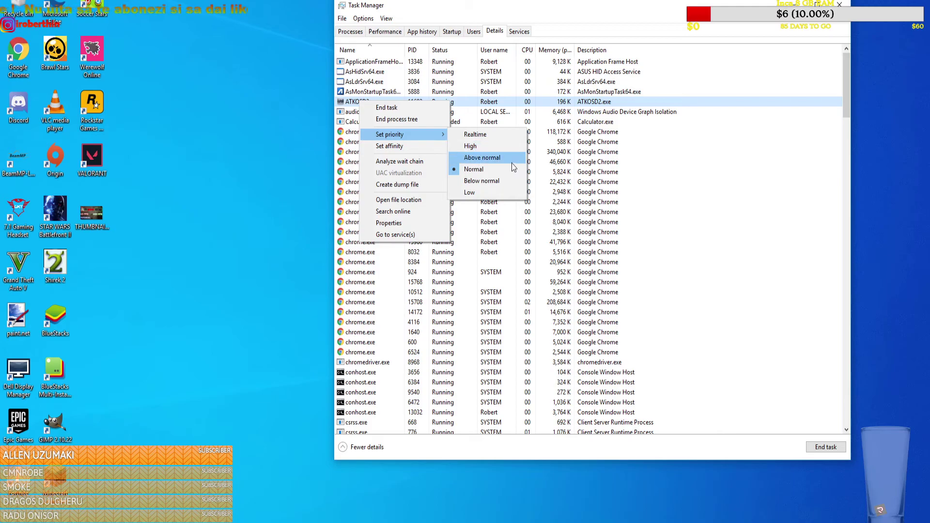
left_click(360, 107)
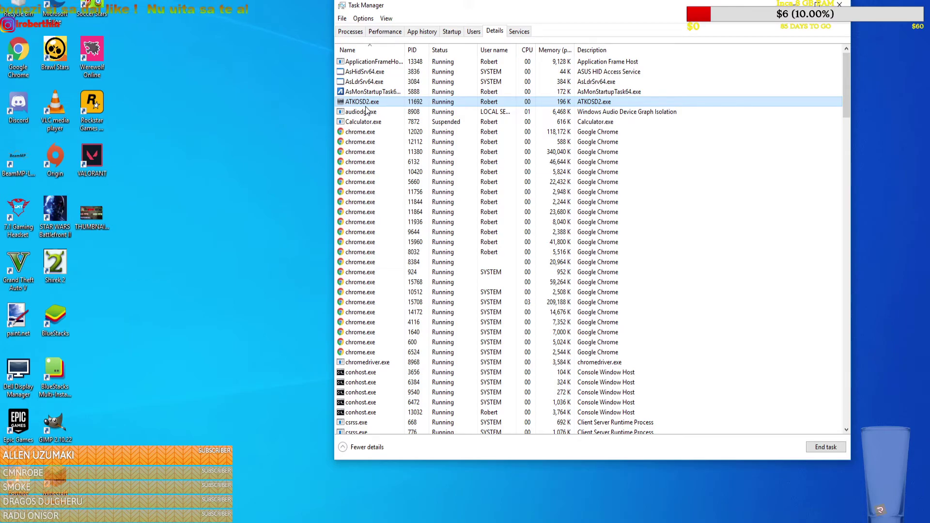
left_click(840, 4)
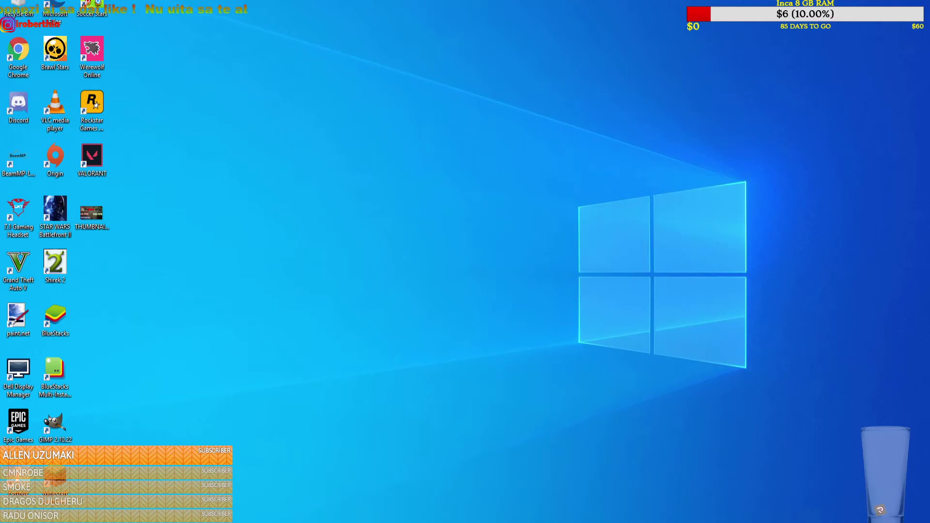
Step: In the Windows Gaming settings, set Game bar recording to Off and leave showing it in verified full screen games unchecked
right_click(9, 518)
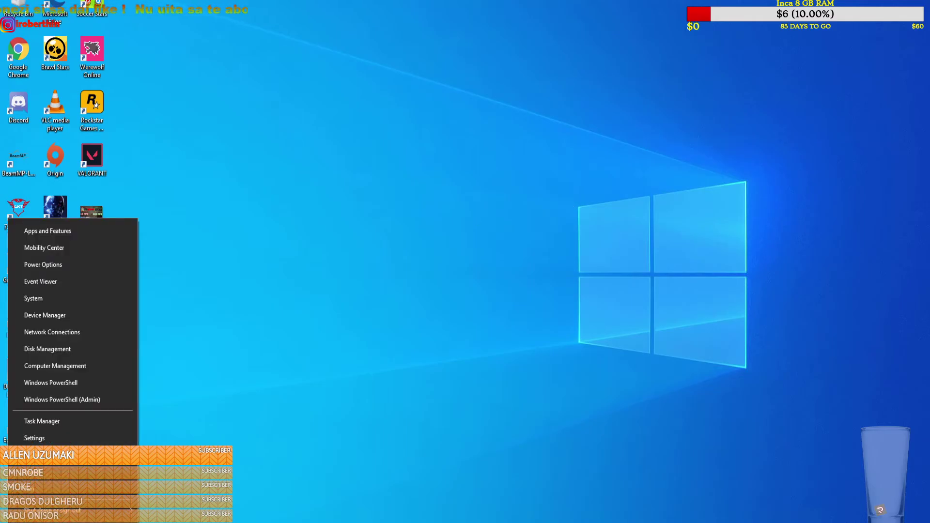
left_click(60, 443)
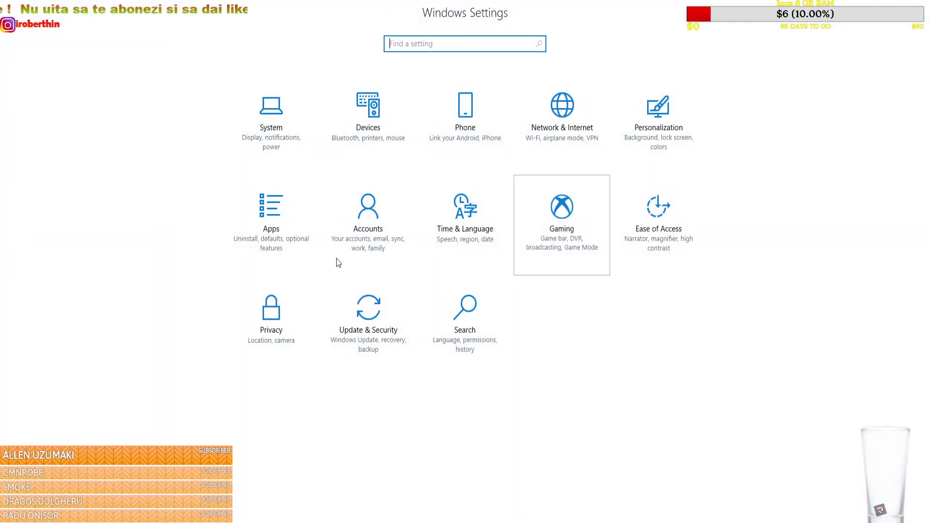
left_click(178, 77)
left_click(171, 131)
left_click(180, 78)
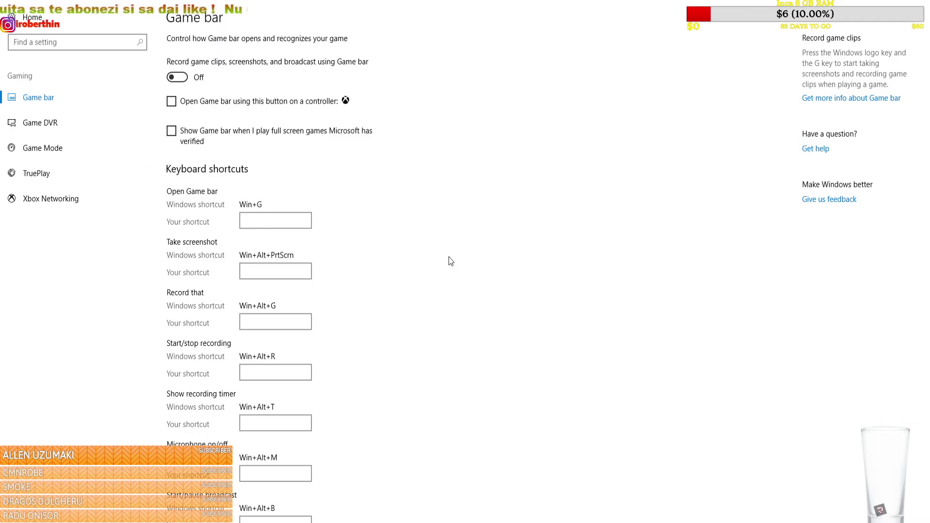
Step: Examine the Game bar, Game DVR, Xbox Networking, TruePlay and Game Mode pages, then close the Windows settings
scroll(444, 259, "down", 2)
scroll(439, 268, "up", 2)
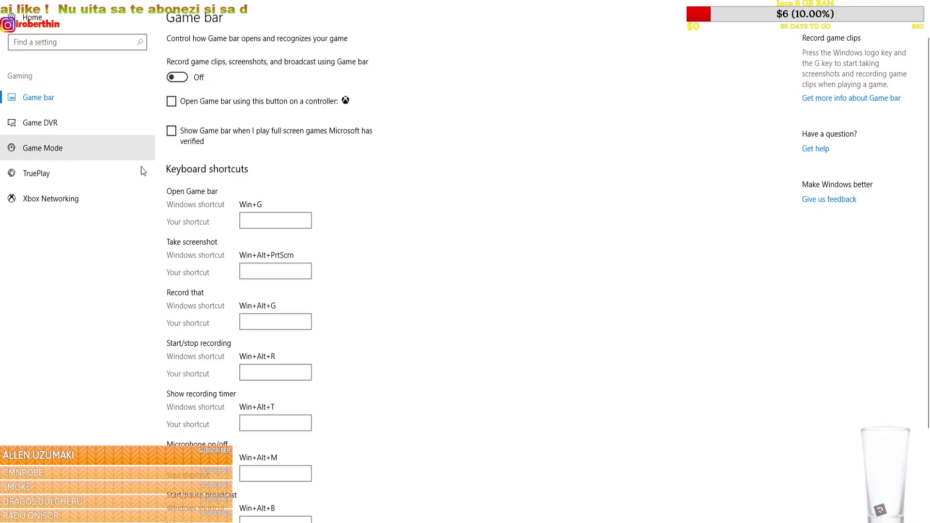
scroll(119, 164, "down", 2)
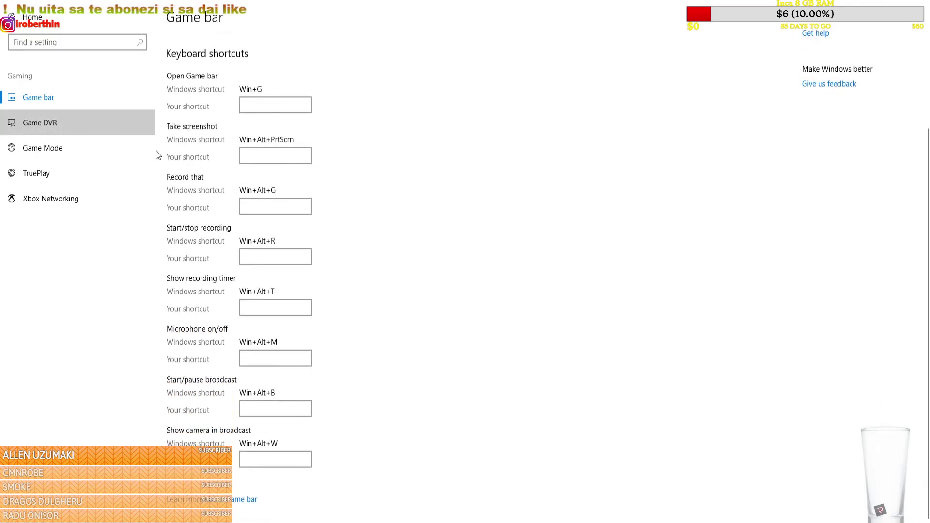
left_click(121, 122)
scroll(146, 421, "down", 1)
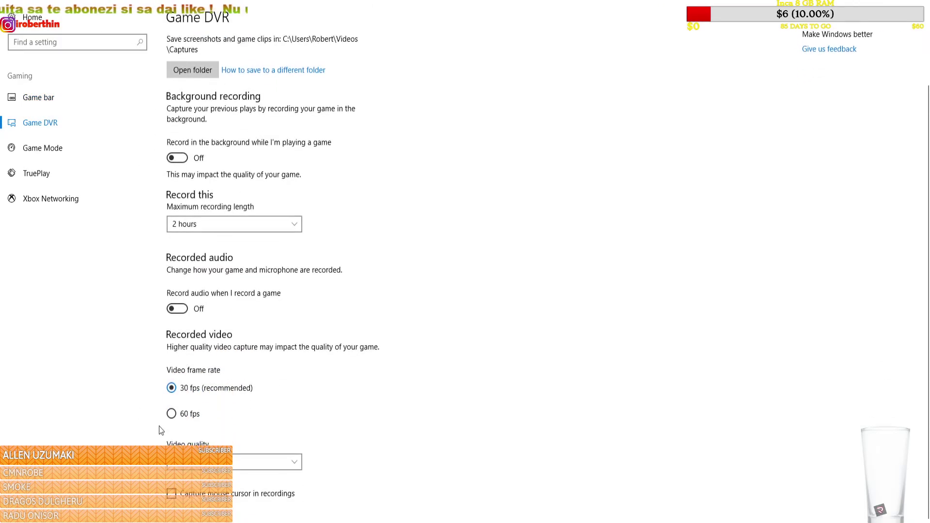
left_click(48, 200)
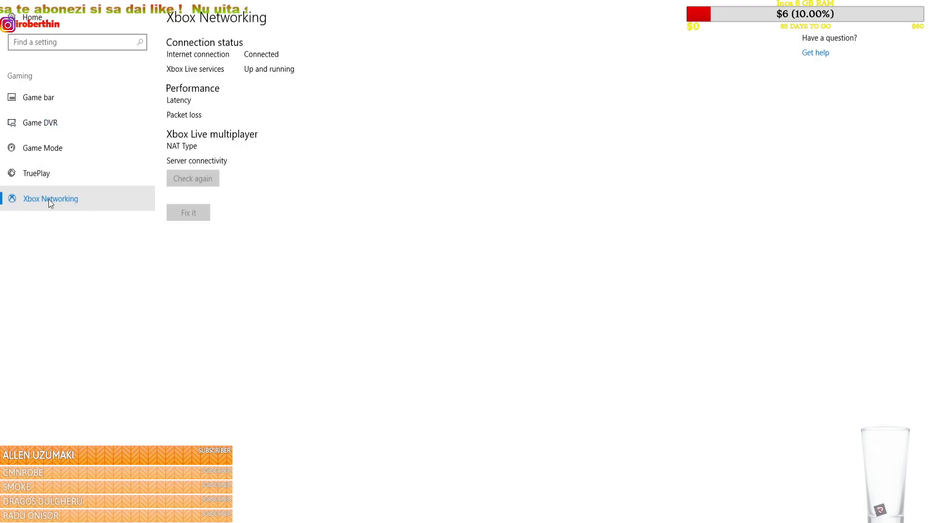
left_click(37, 175)
left_click(46, 149)
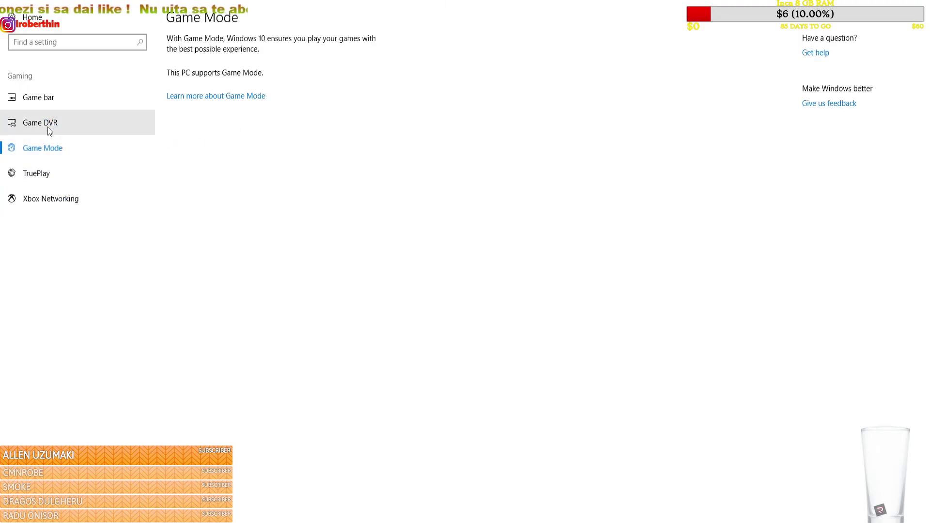
left_click(60, 103)
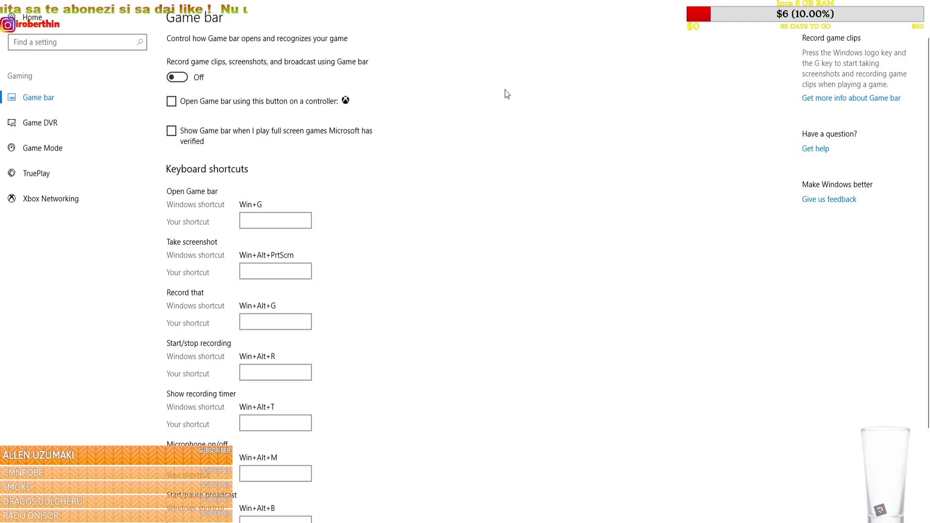
left_click(918, 7)
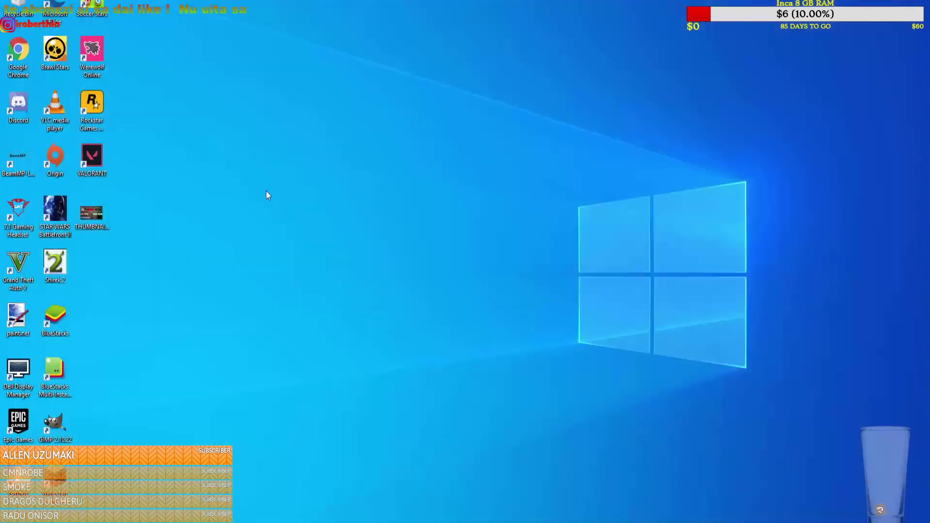